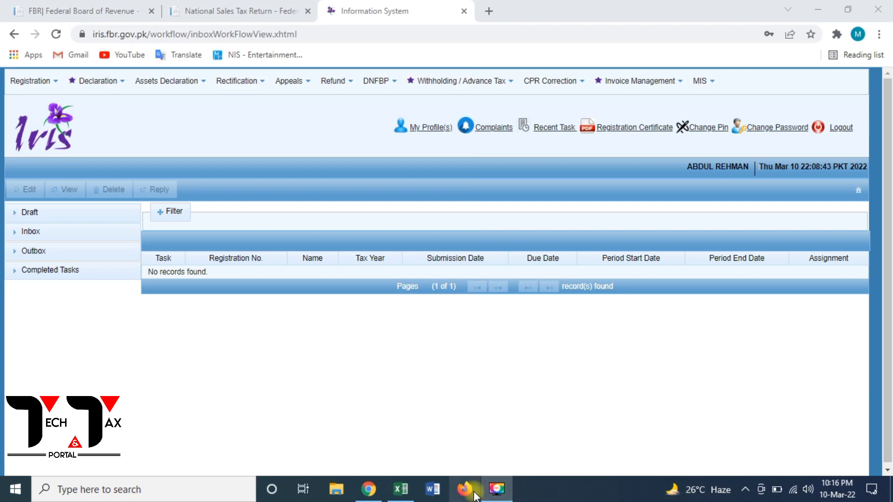
# Enter the label 'Gross Value' in D4 with 100000 beside it in E4
pyautogui.click(402, 490)
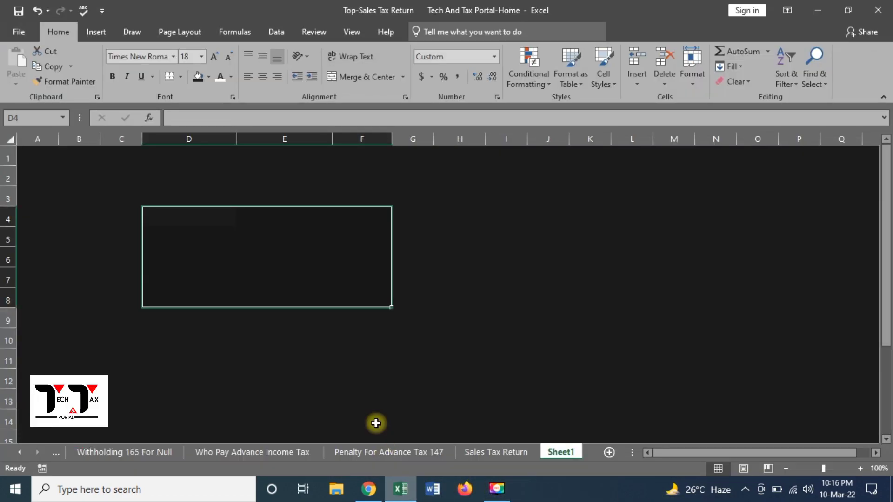
pyautogui.click(277, 221)
pyautogui.click(206, 221)
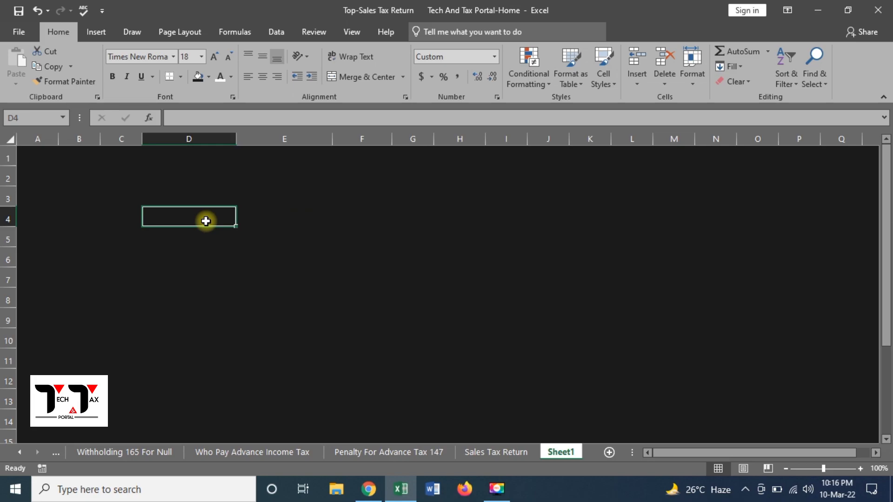
pyautogui.write('GO')
pyautogui.press('BackSpace')
pyautogui.write('ross ')
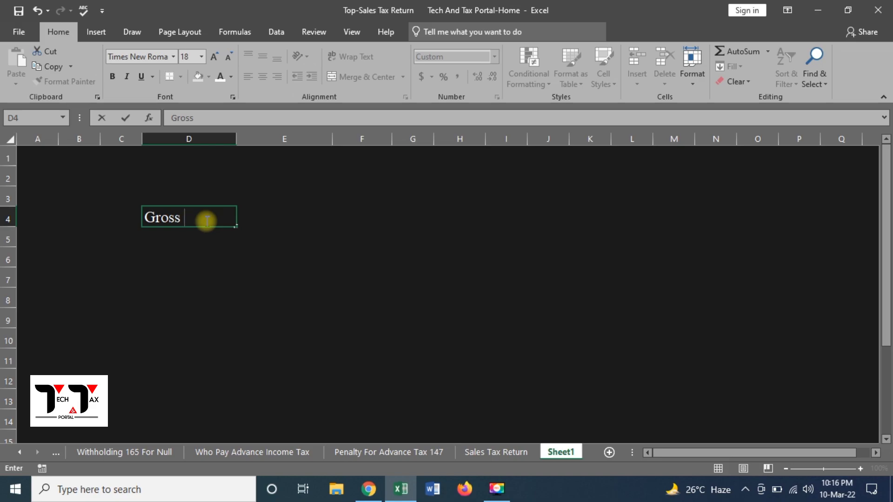
pyautogui.write('Value')
pyautogui.press('Tab')
pyautogui.write('100000')
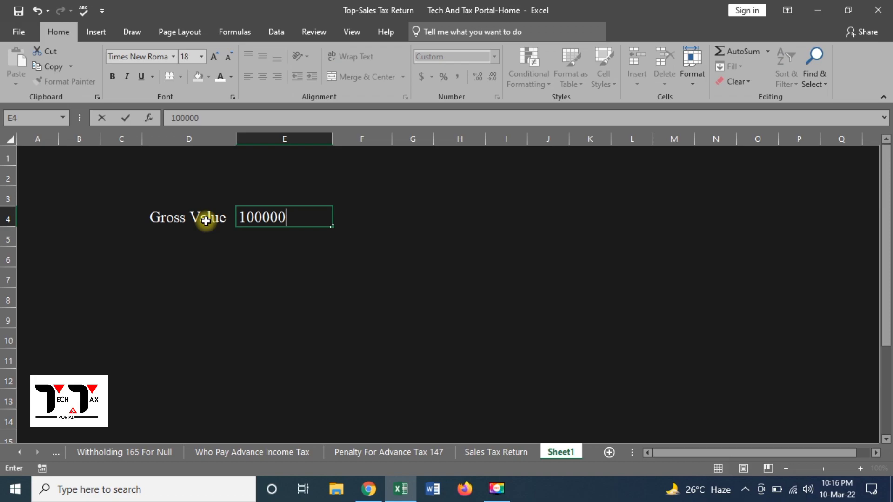
pyautogui.press('Return')
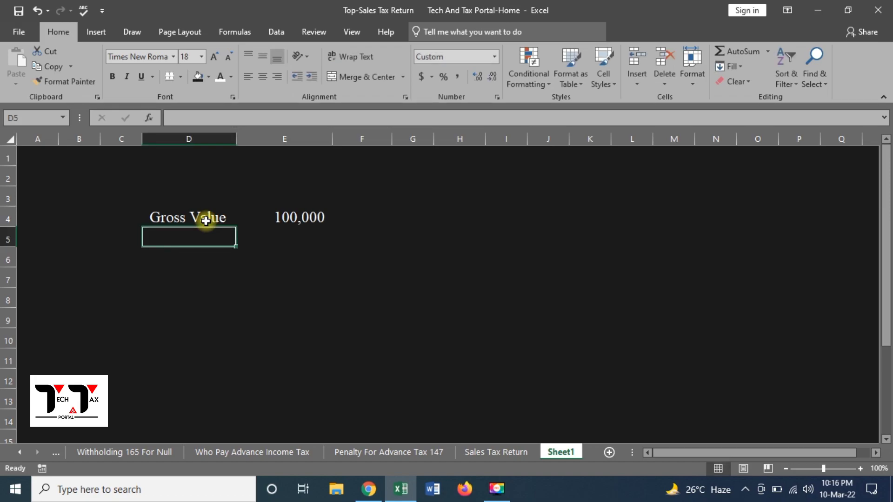
# Add 'Divide By' 117 in row 5 and the formula =E4/E5 in E6, giving 854.70
pyautogui.write('Di')
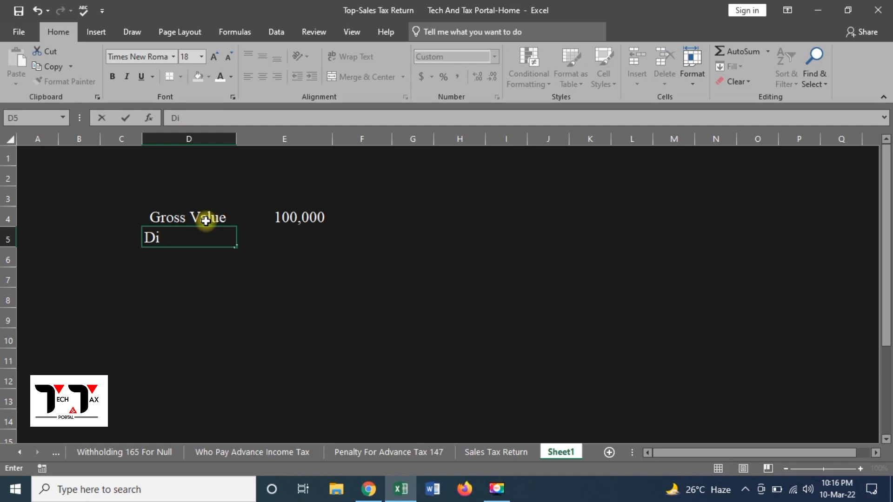
pyautogui.write('vide By')
pyautogui.press('Return')
pyautogui.press('Up')
pyautogui.press('Right')
pyautogui.write('117')
pyautogui.press('Return')
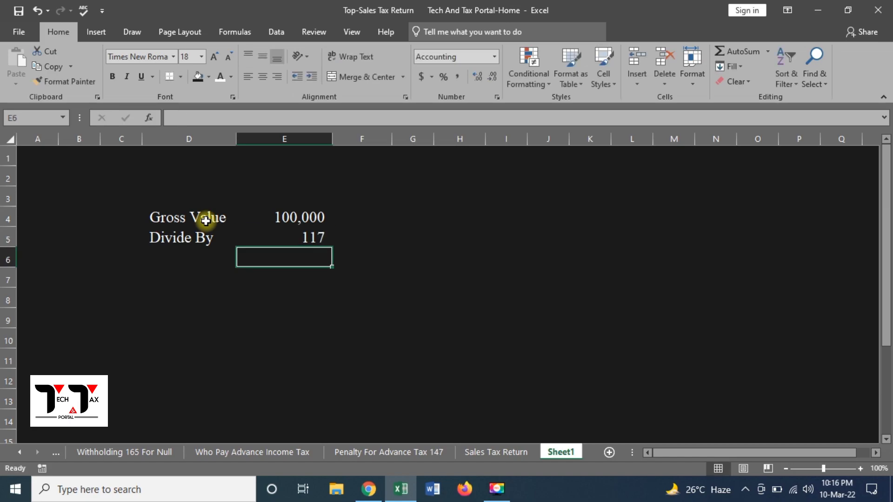
pyautogui.write('+')
pyautogui.press('Up')
pyautogui.press('Up')
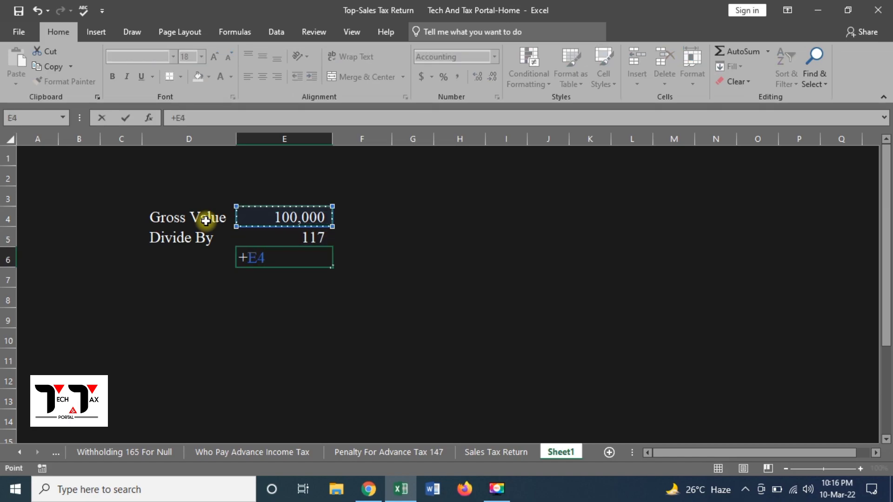
pyautogui.write('/')
pyautogui.press('Down')
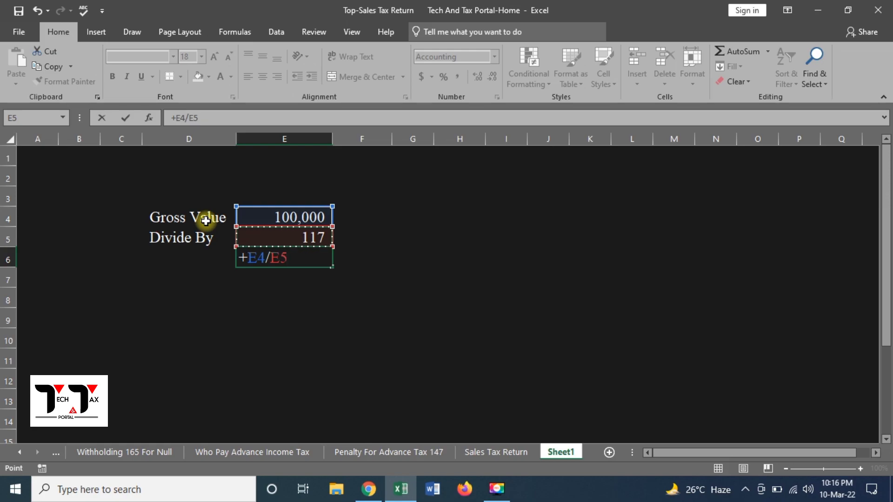
pyautogui.press('Return')
# Add 'Multiply By' 5 in row 7 and =E6*E7 in E8, giving 4,273.50
pyautogui.press('Left')
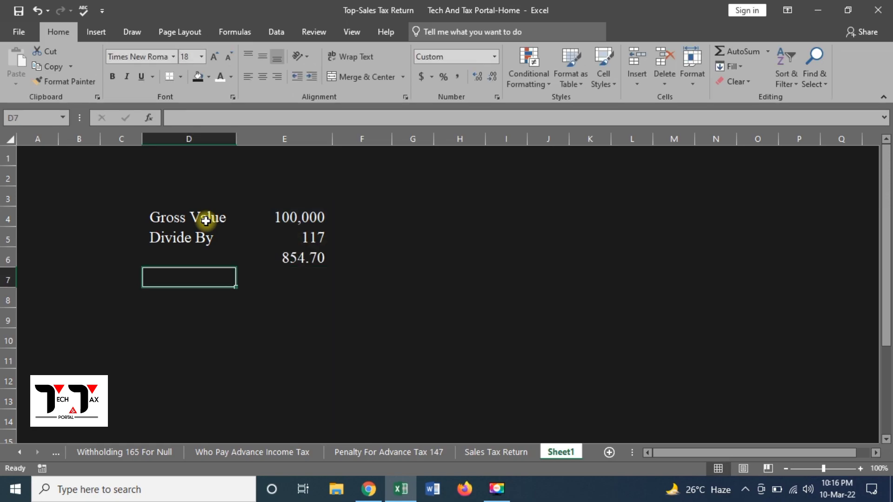
pyautogui.write('Mul')
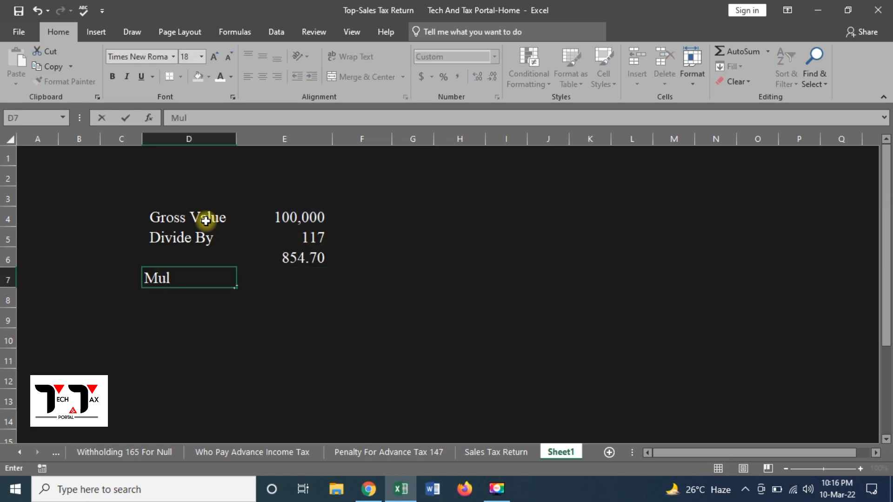
pyautogui.write('tiply Bu')
pyautogui.press('BackSpace')
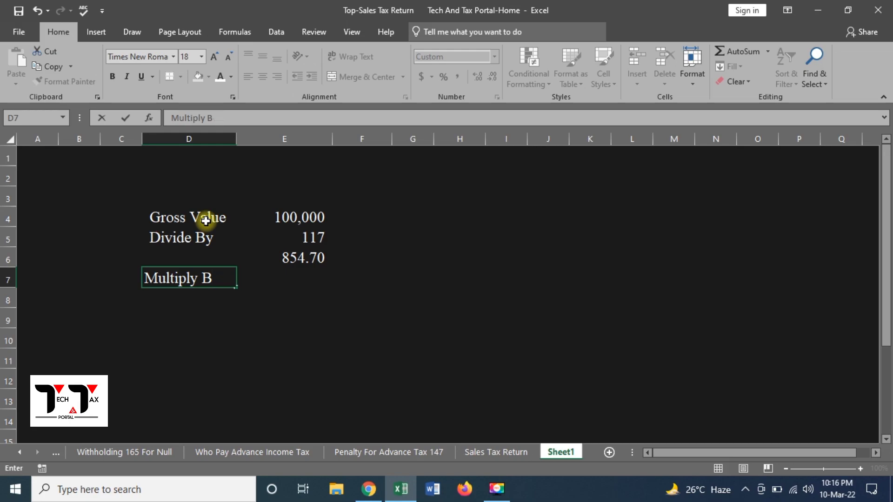
pyautogui.write('y')
pyautogui.press('Tab')
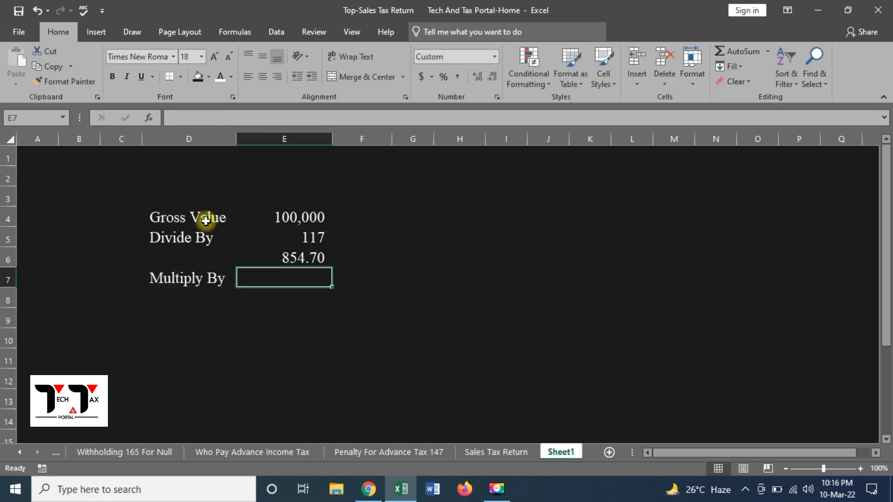
pyautogui.write('5')
pyautogui.press('Return')
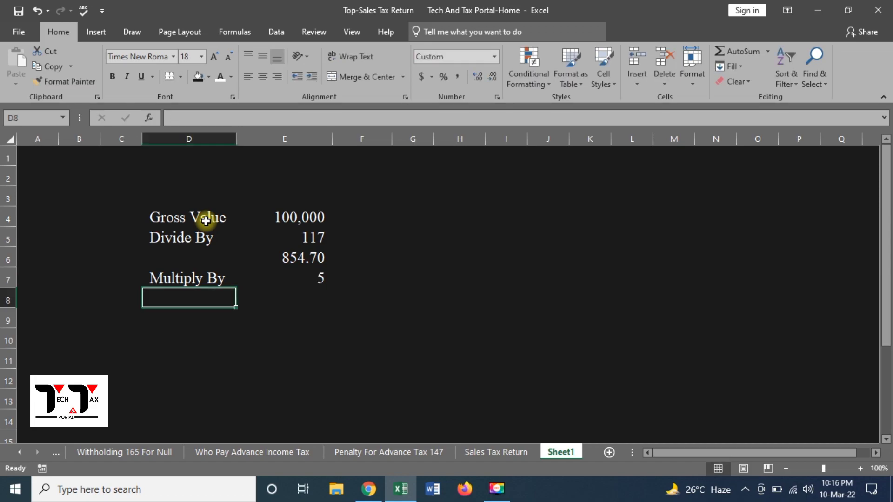
pyautogui.press('Right')
pyautogui.write('+')
pyautogui.press('Up')
pyautogui.press('Up')
pyautogui.press('Up')
pyautogui.press('Down')
pyautogui.write('*')
pyautogui.press('Up')
pyautogui.press('Return')
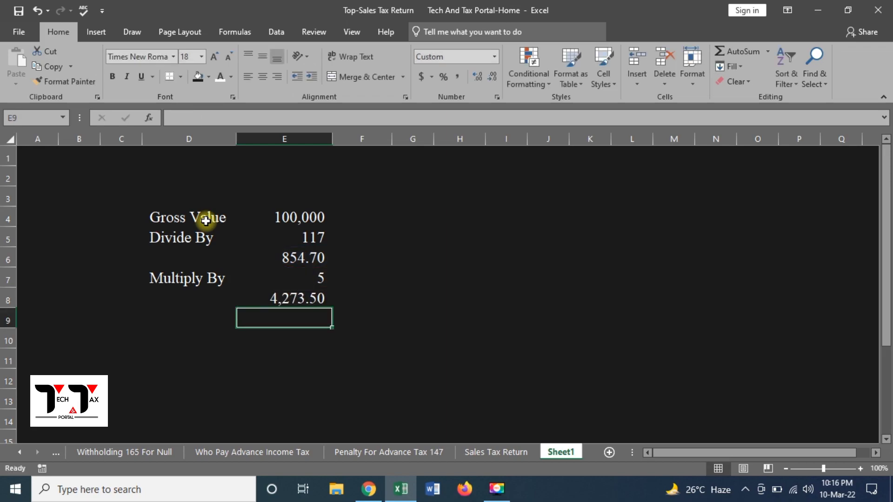
# Reduce E8's decimal places so the tax shows rounded as 4,274
pyautogui.press('Up')
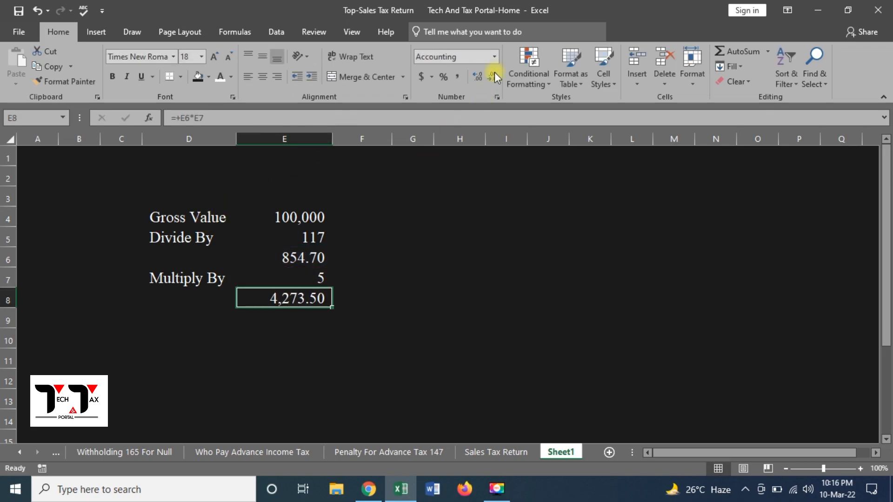
pyautogui.click(479, 78)
pyautogui.click(479, 78)
pyautogui.click(479, 78)
pyautogui.click(490, 79)
pyautogui.click(490, 80)
pyautogui.click(490, 79)
pyautogui.click(490, 79)
pyautogui.click(490, 79)
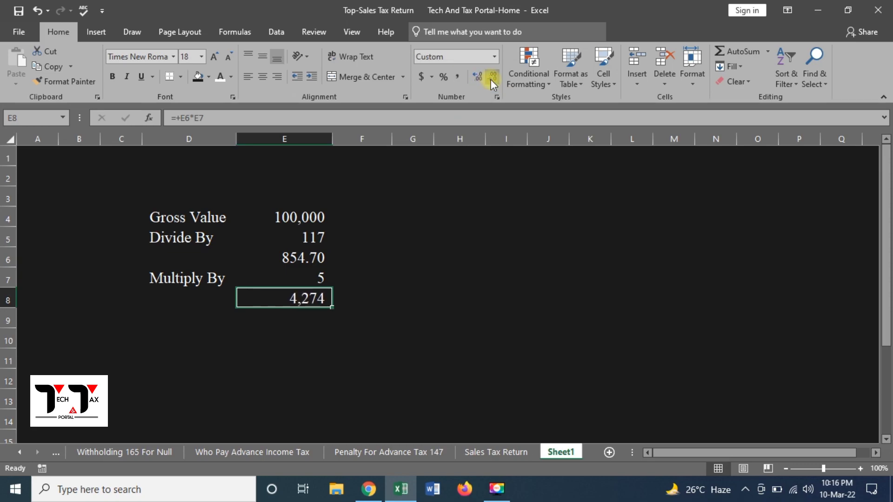
pyautogui.click(484, 288)
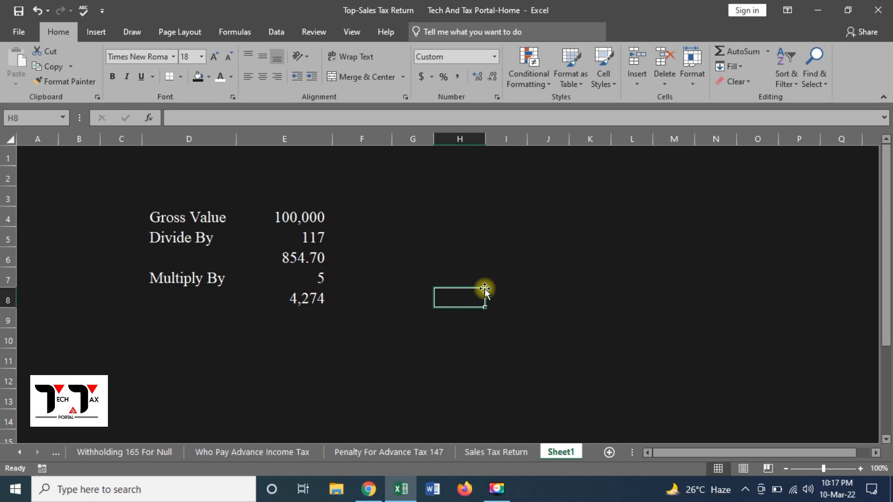
# Enter =5000-E8 in F8 to show 726, then return to the IRIS browser window
pyautogui.press('Return')
pyautogui.press('Up')
pyautogui.press('Left')
pyautogui.press('Left')
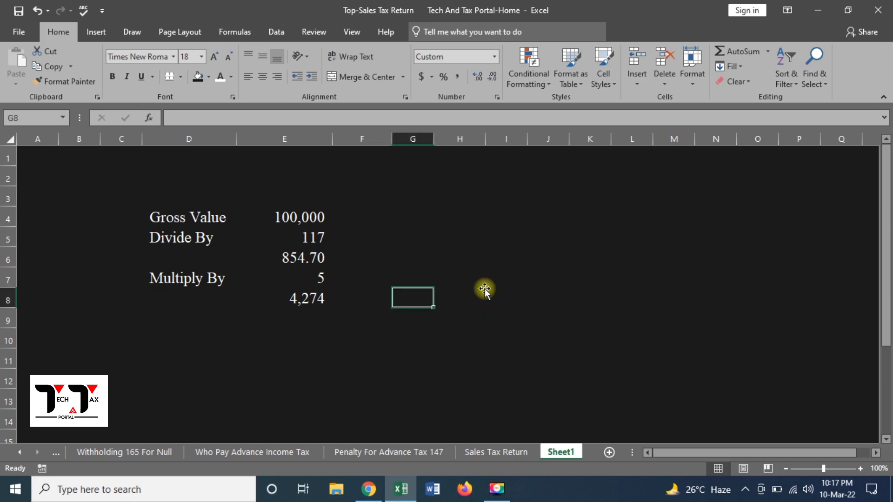
pyautogui.write('+')
pyautogui.press('Up')
pyautogui.press('Up')
pyautogui.press('Up')
pyautogui.press('Up')
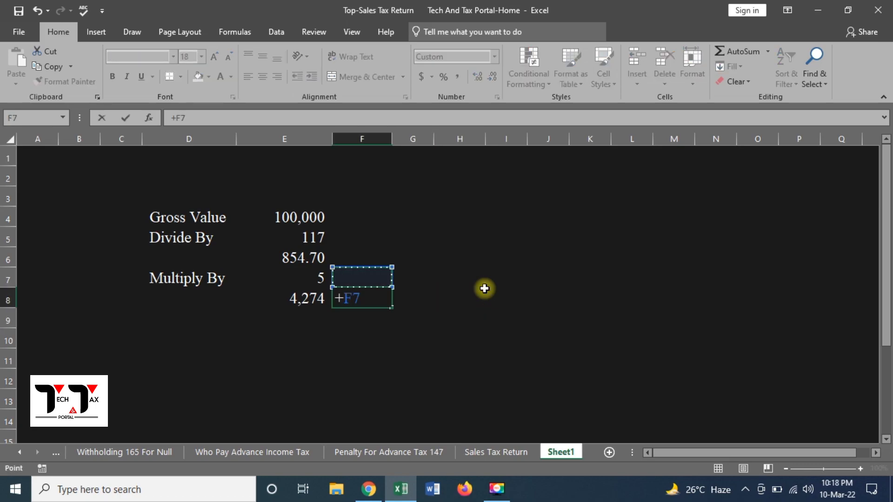
pyautogui.press('Left')
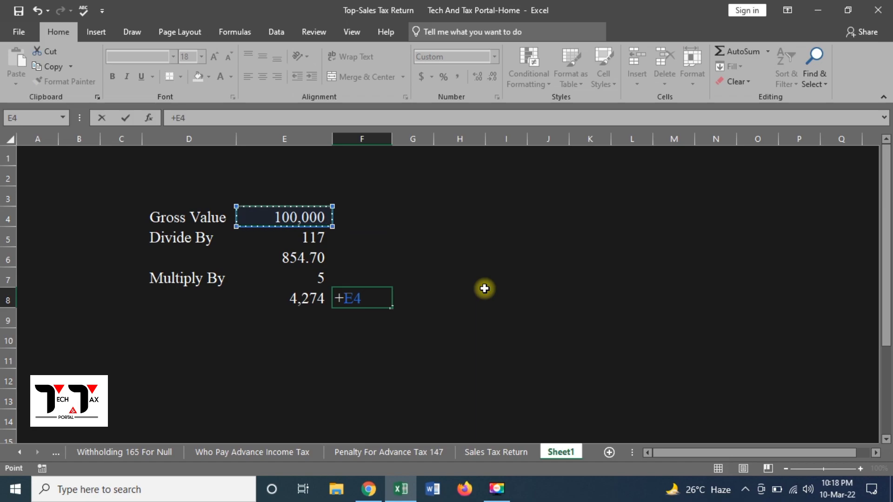
pyautogui.press('Escape')
pyautogui.write('+5000-')
pyautogui.press('Left')
pyautogui.press('Return')
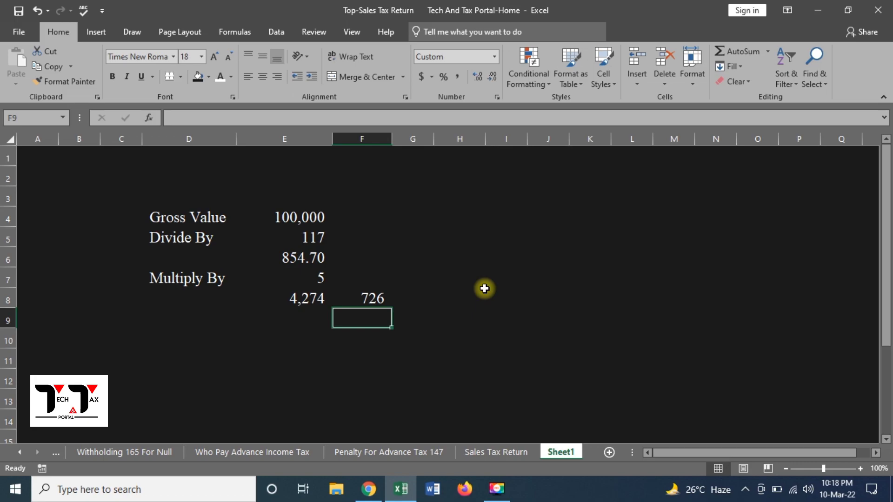
pyautogui.hotkey('alt', 'Tab')
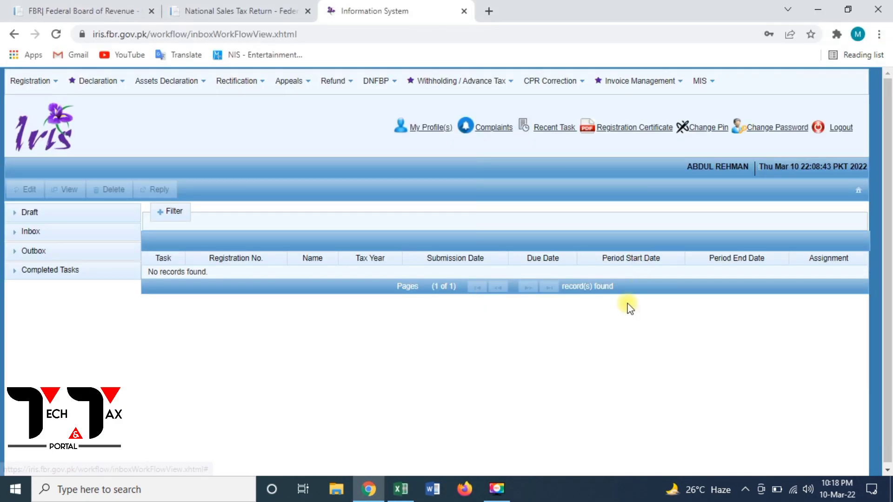
# Go to Sales Tax Invoice Management and add a new invoice, opening the Invoice Details form
pyautogui.click(633, 86)
pyautogui.click(638, 124)
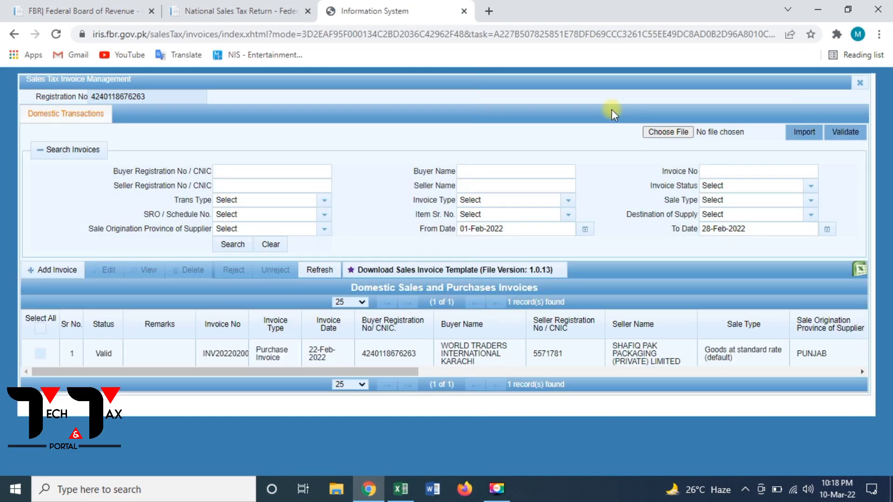
pyautogui.click(61, 271)
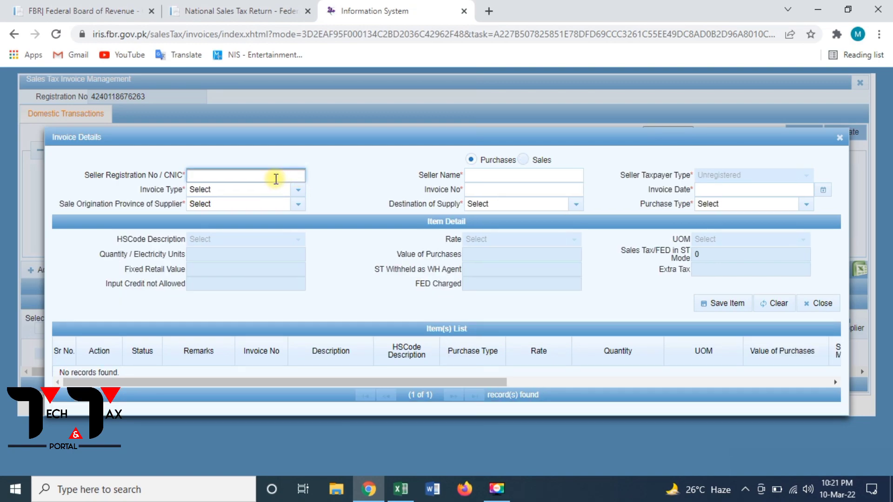
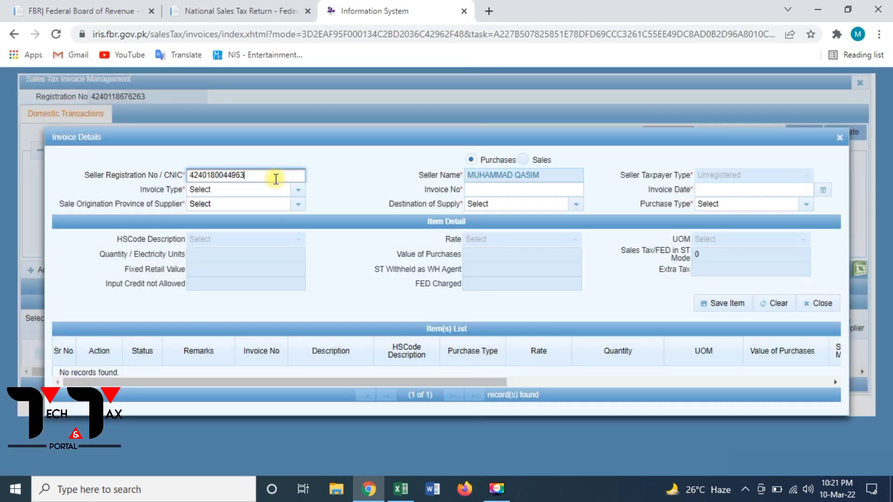
# Enter the seller's CNIC and set the invoice type to Purchase Invoice
pyautogui.click(263, 191)
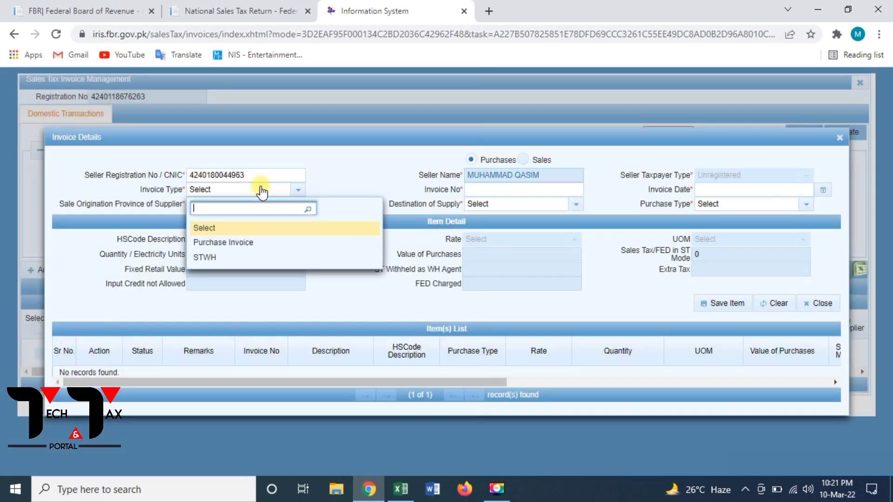
pyautogui.click(251, 244)
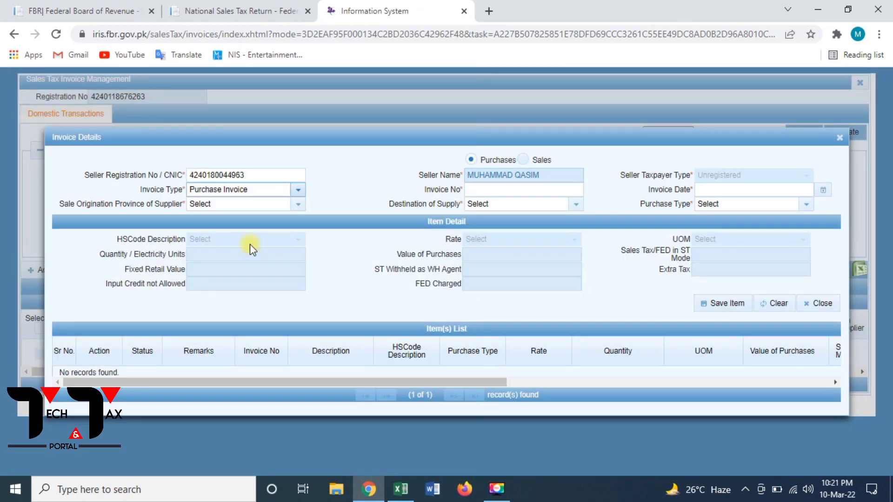
# Set invoice number 002 and invoice date 09-02-2022
pyautogui.click(509, 188)
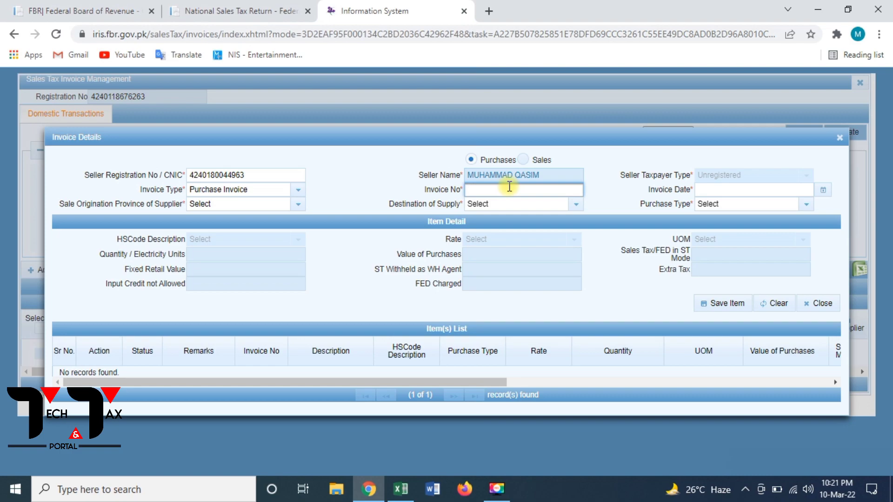
pyautogui.write('7')
pyautogui.press('BackSpace')
pyautogui.write('002')
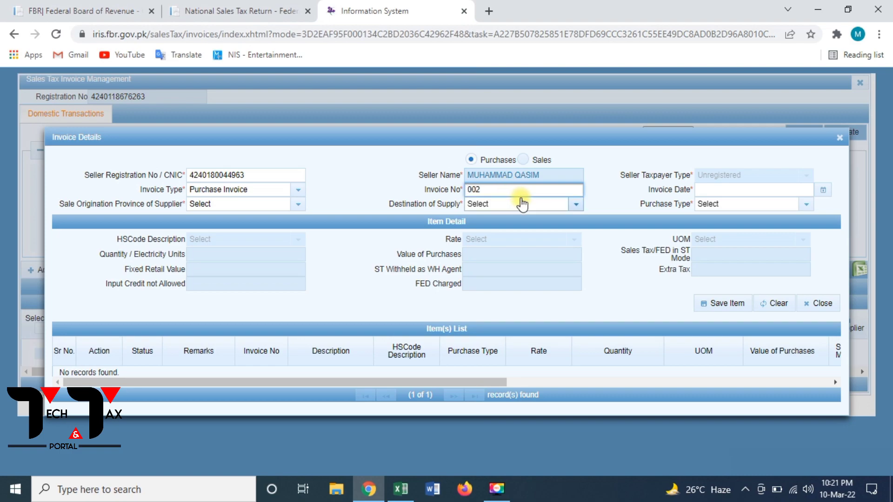
pyautogui.click(706, 189)
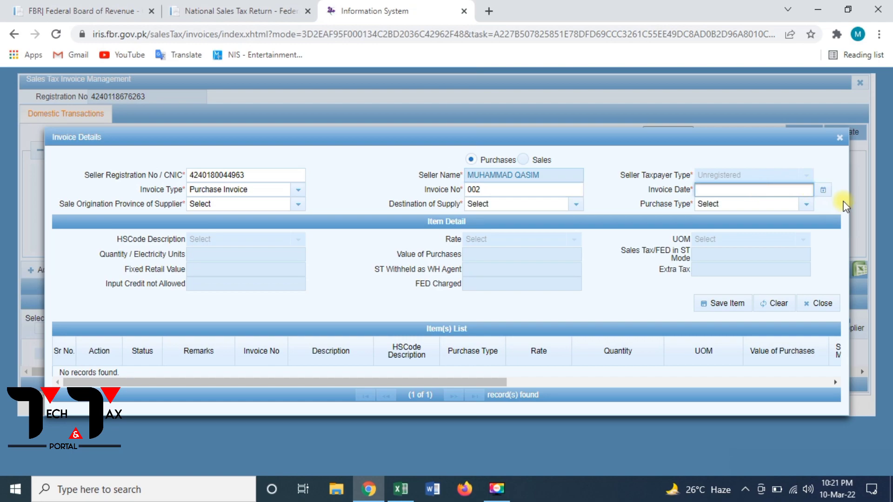
pyautogui.click(822, 190)
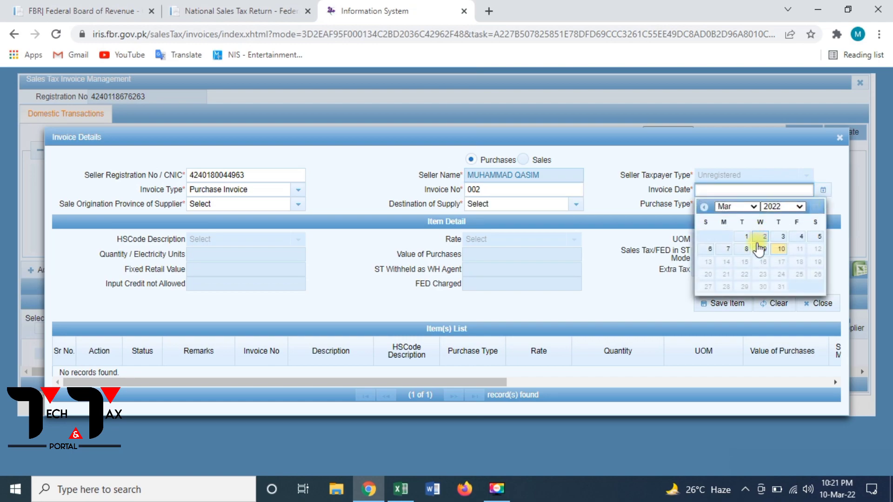
pyautogui.click(750, 207)
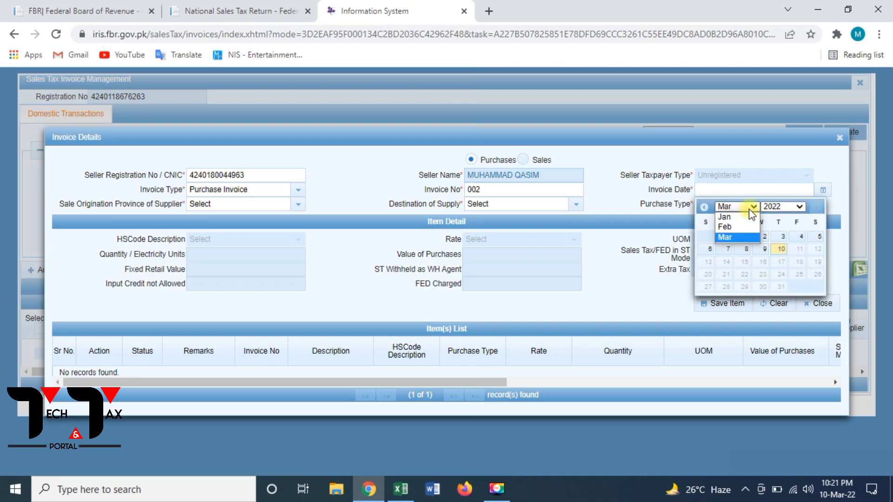
pyautogui.click(729, 227)
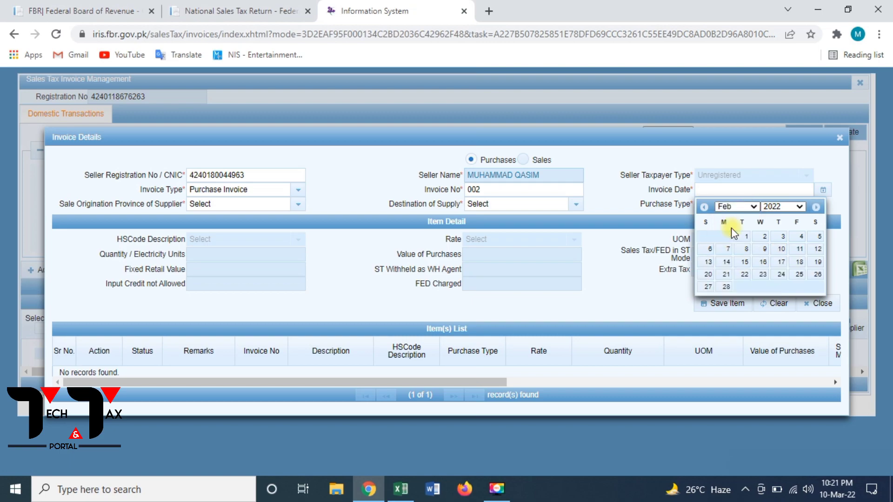
pyautogui.click(763, 249)
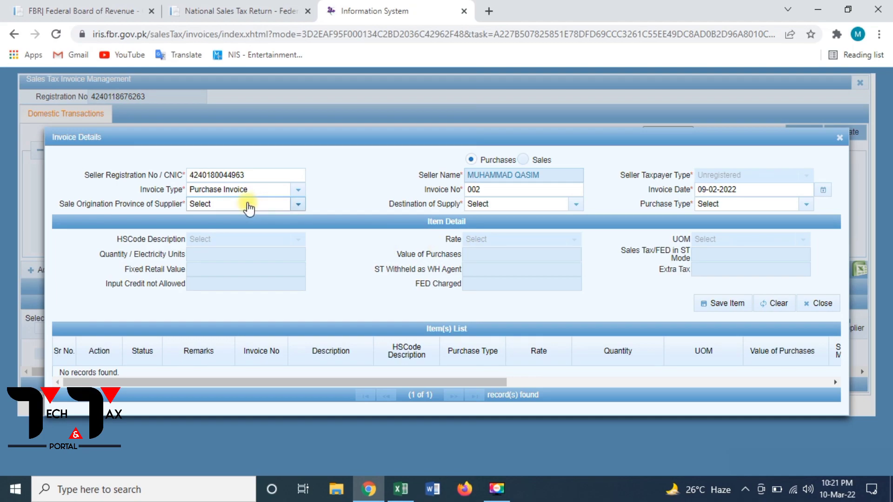
# Set origin SINDH, destination PUNJAB, and purchase type Goods at standard rate (default)
pyautogui.click(298, 206)
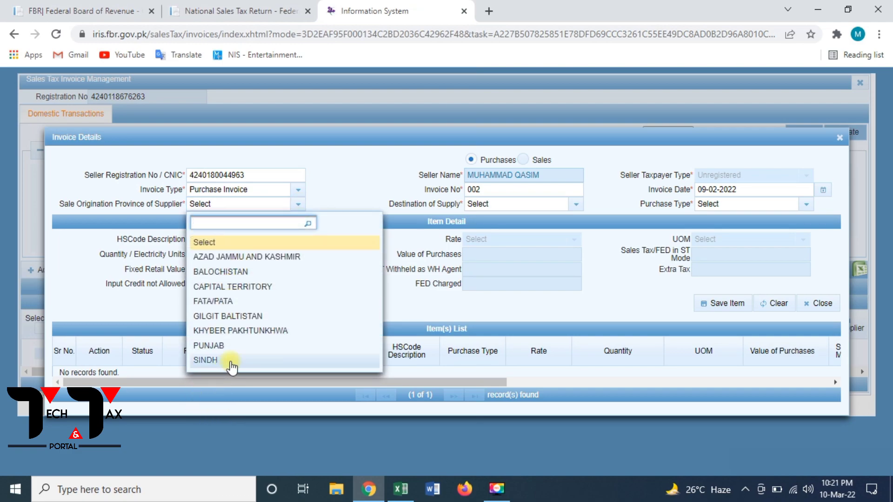
pyautogui.click(269, 362)
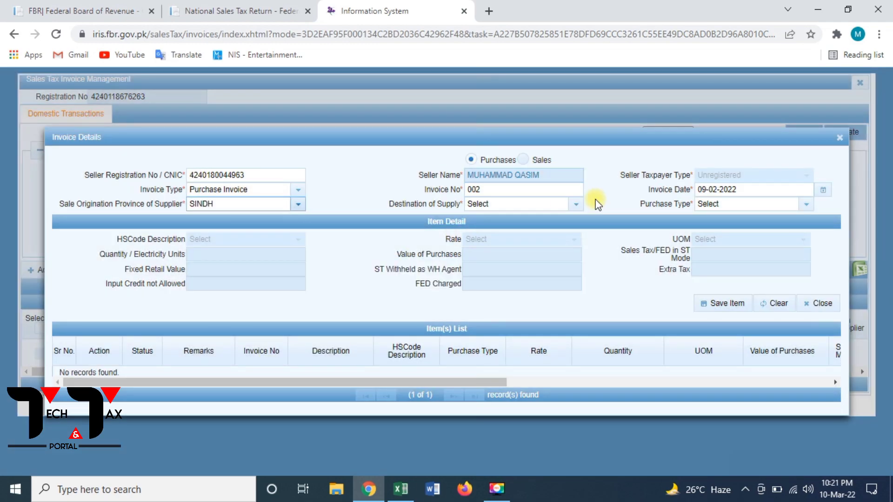
pyautogui.click(576, 207)
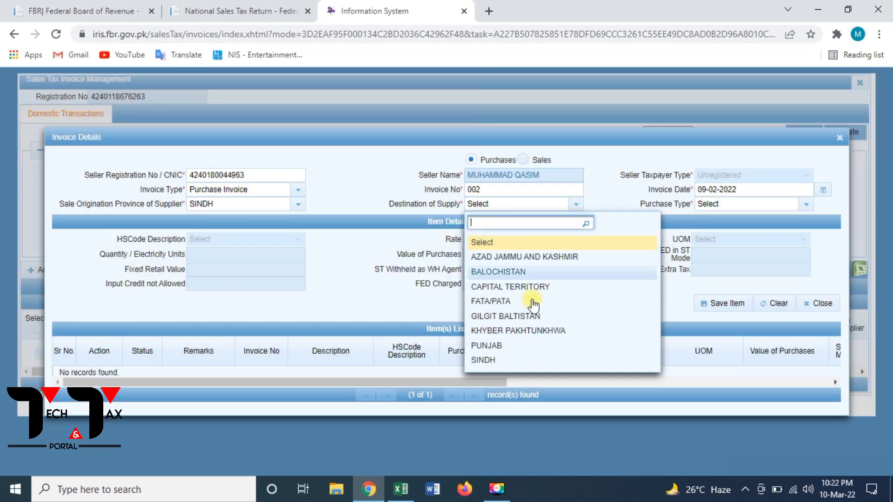
pyautogui.click(514, 348)
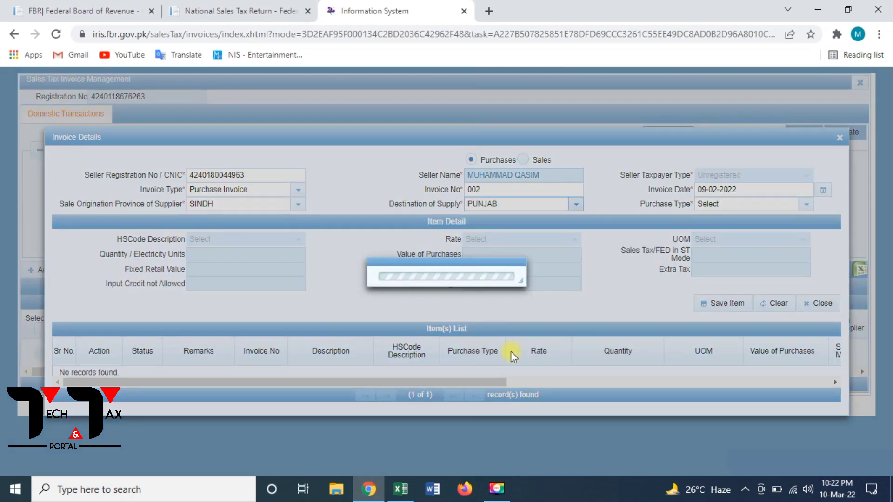
pyautogui.click(804, 206)
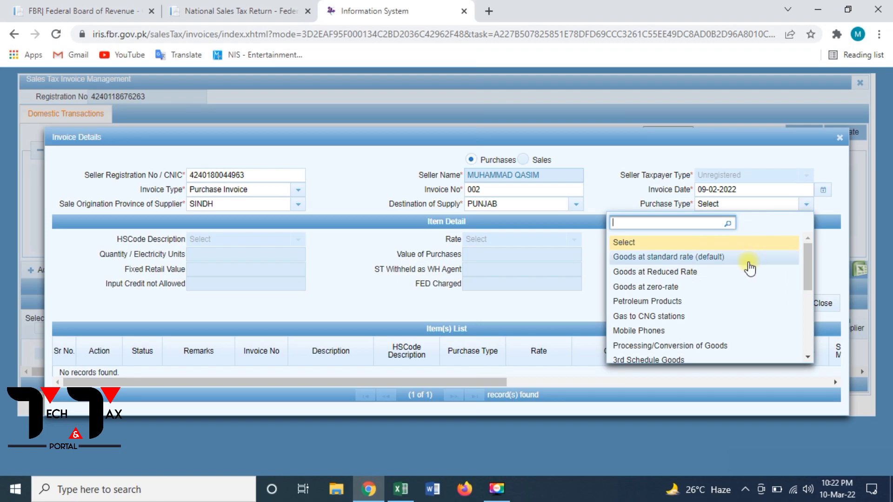
pyautogui.click(748, 268)
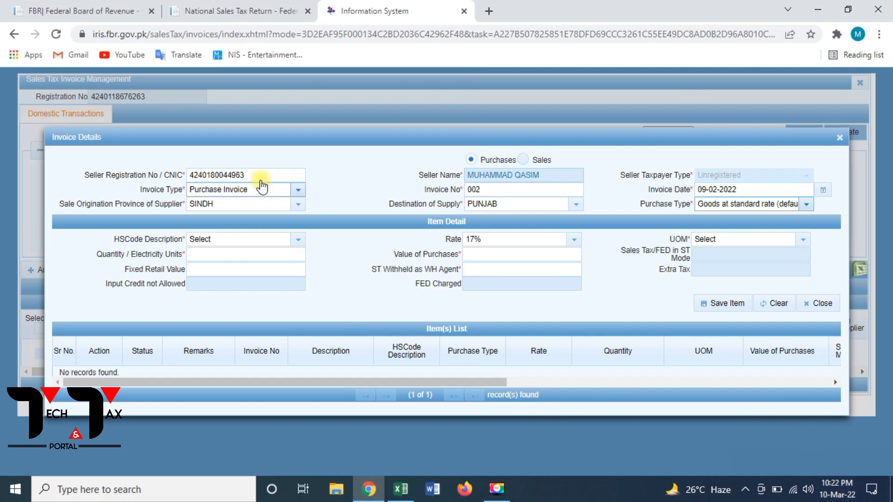
# Select HS code 09-09-a-Tea for the item
pyautogui.click(298, 240)
pyautogui.click(297, 239)
pyautogui.click(297, 240)
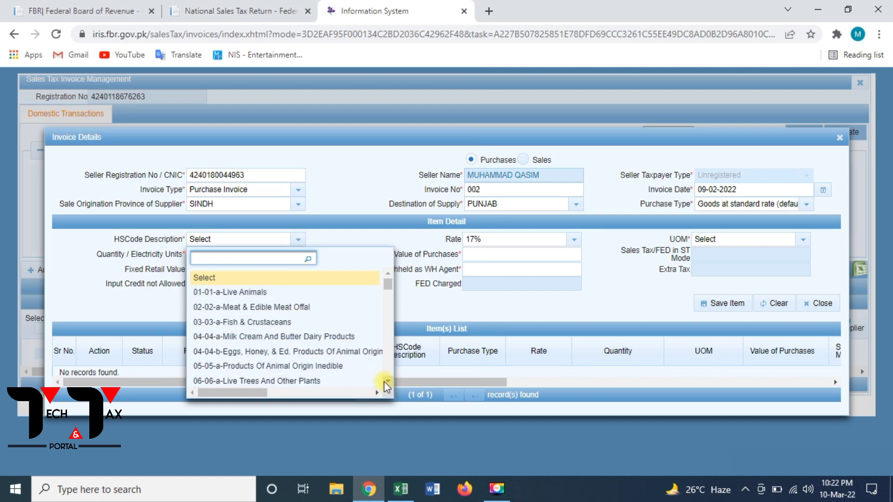
pyautogui.scroll(-3, 385, 382)
pyautogui.scroll(-2, 384, 382)
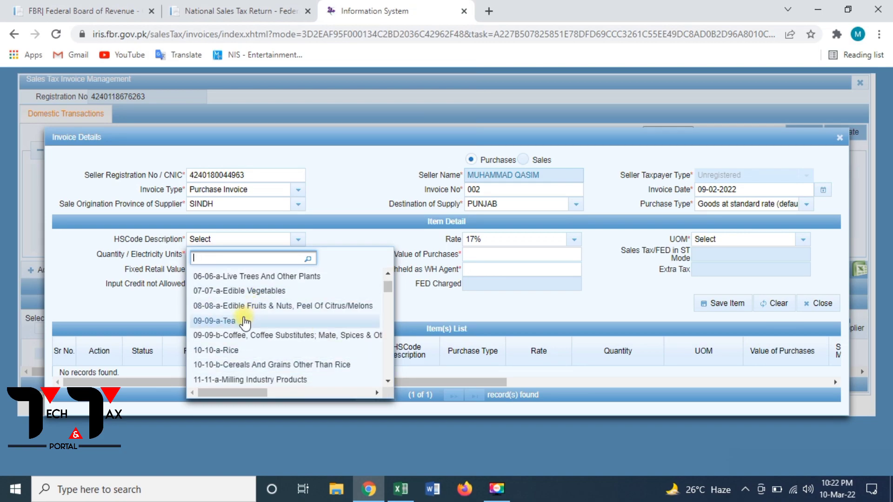
pyautogui.click(245, 321)
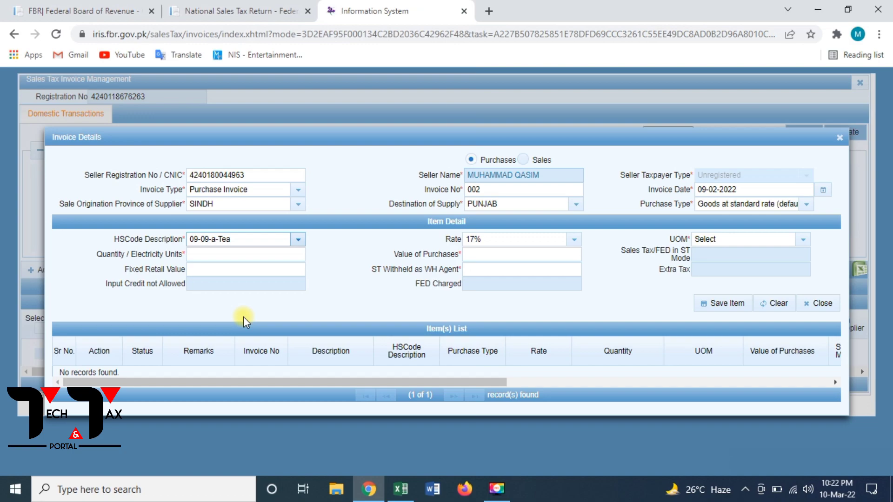
# Choose Packs from the unit of measure list
pyautogui.click(742, 240)
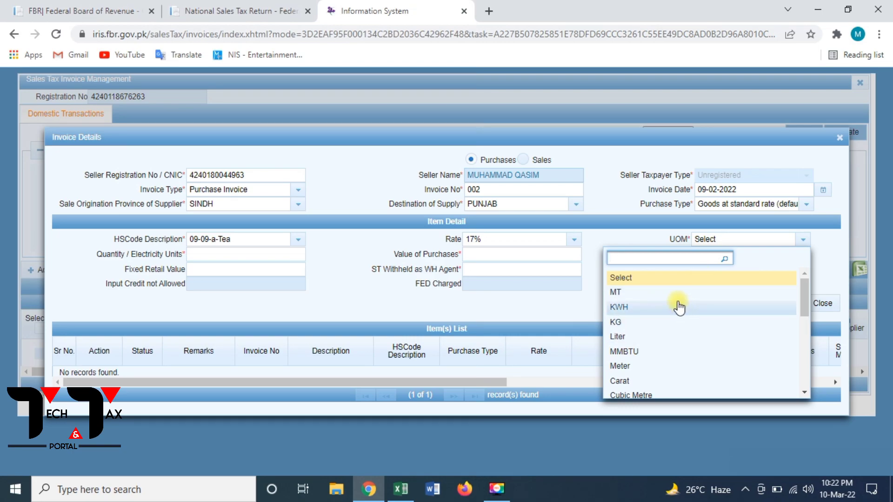
pyautogui.click(808, 387)
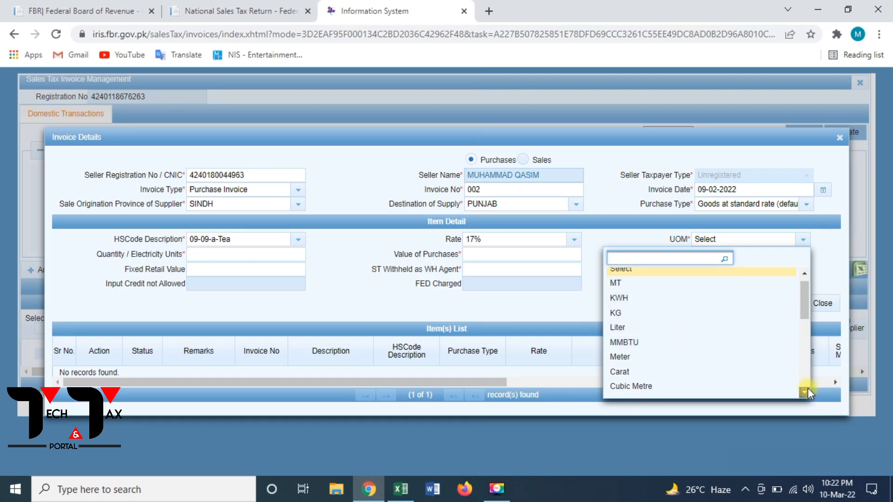
pyautogui.click(807, 388)
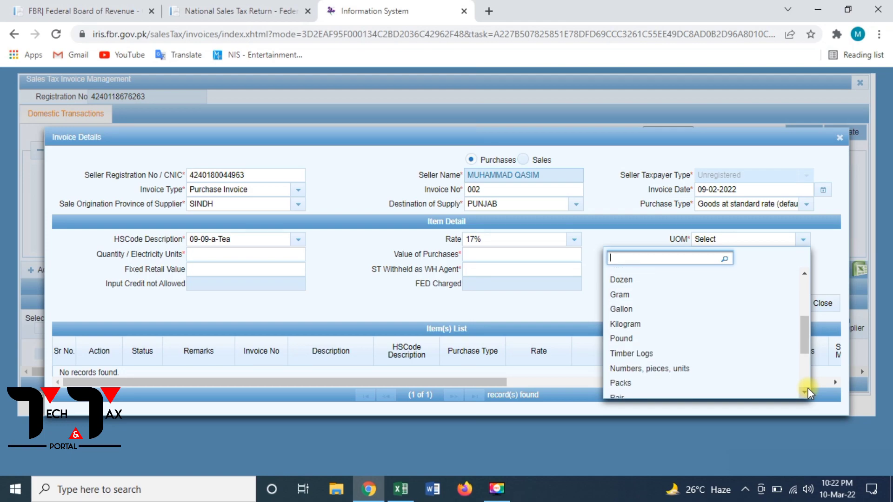
pyautogui.click(807, 388)
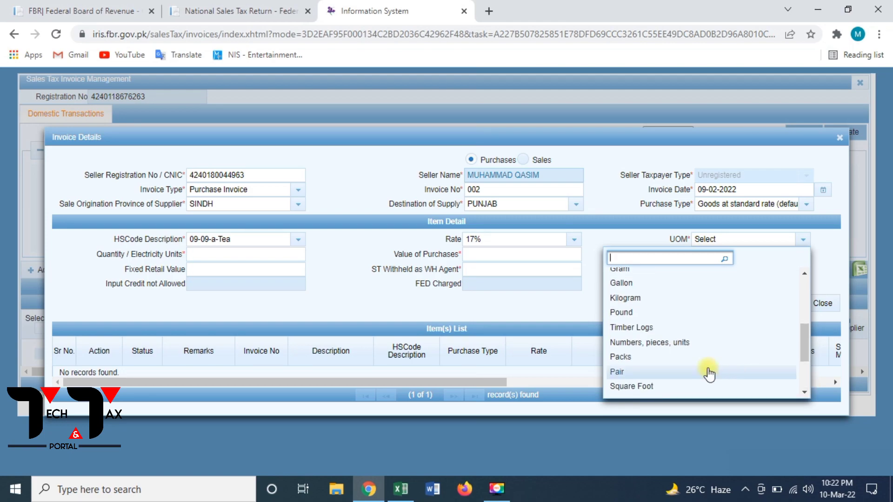
pyautogui.click(657, 362)
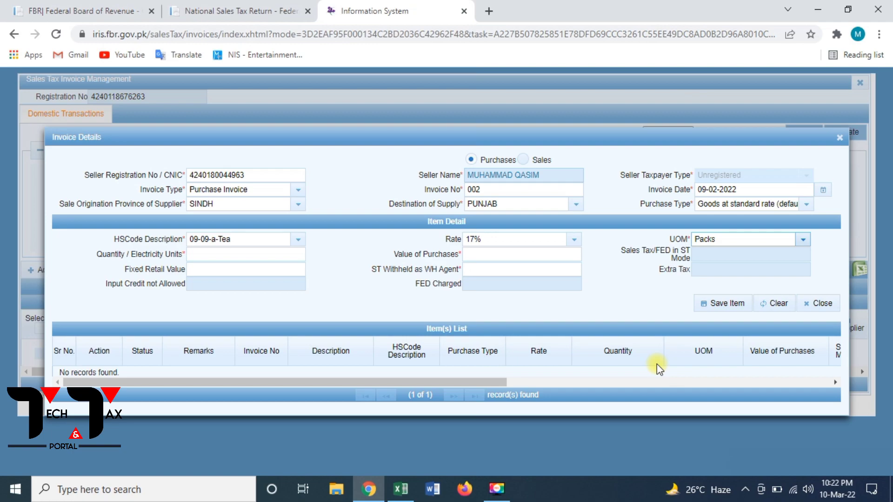
# Enter quantity 1 and value of purchases 100,000 for the tea item
pyautogui.click(231, 255)
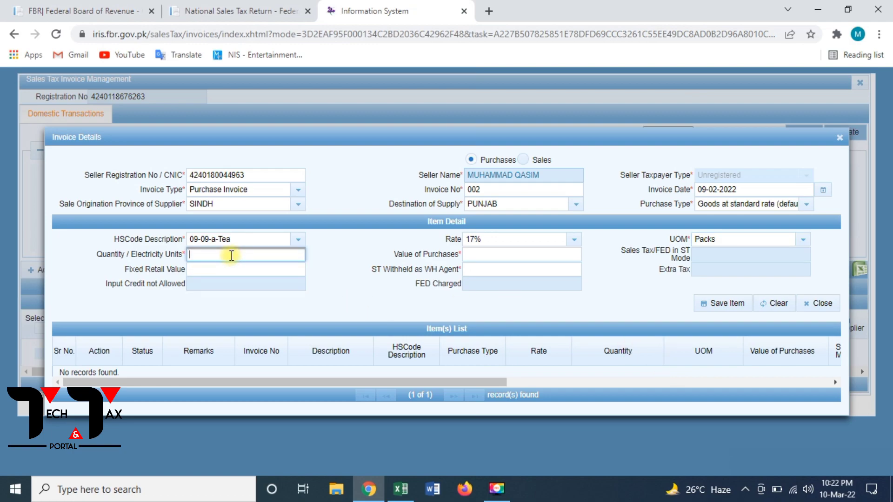
pyautogui.write('1')
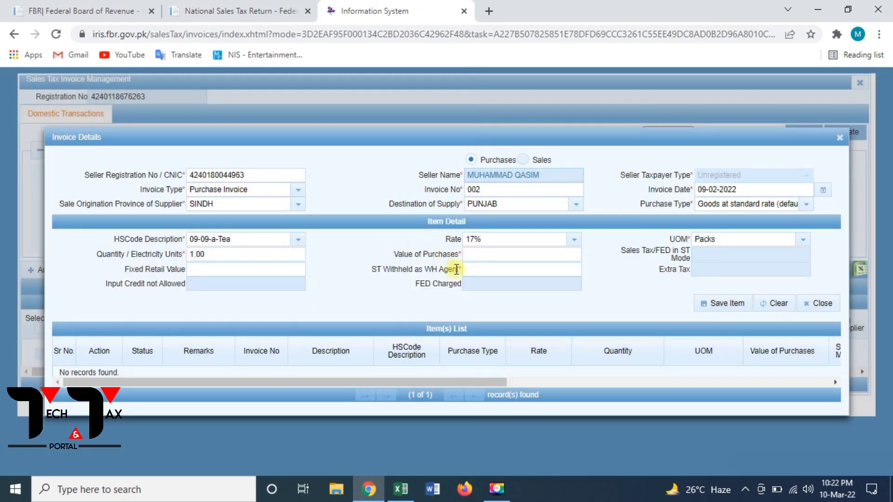
pyautogui.click(487, 255)
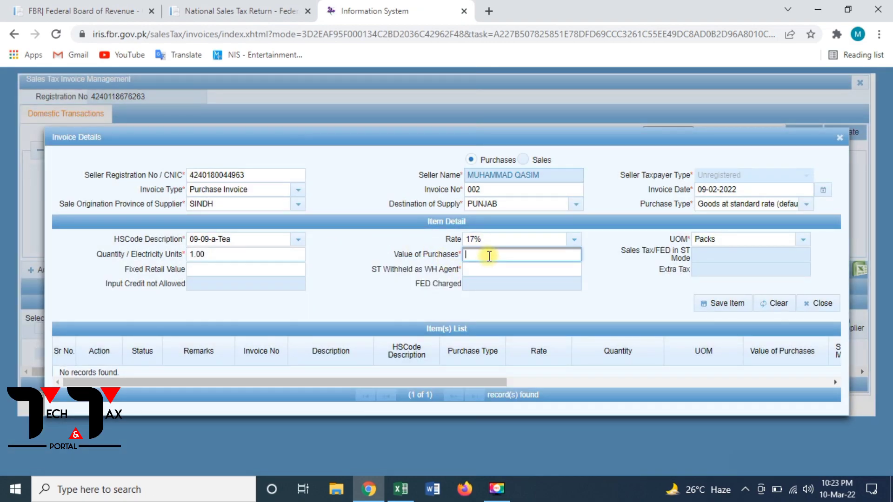
pyautogui.write('1000000')
pyautogui.click(606, 270)
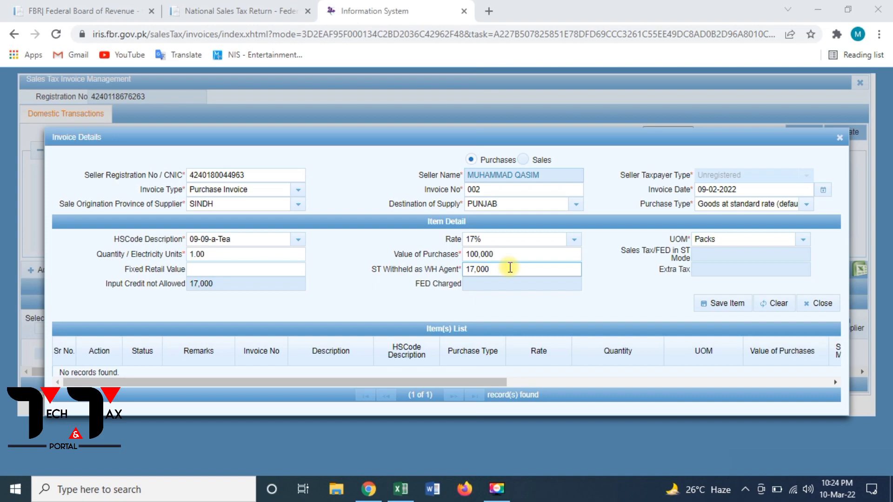
# Clear the auto-filled 17,000 ST Withheld as WH Agent amount and switch to Excel
pyautogui.click(509, 269)
pyautogui.press('BackSpace')
pyautogui.press('BackSpace')
pyautogui.press('BackSpace')
pyautogui.press('BackSpace')
pyautogui.press('BackSpace')
pyautogui.press('BackSpace')
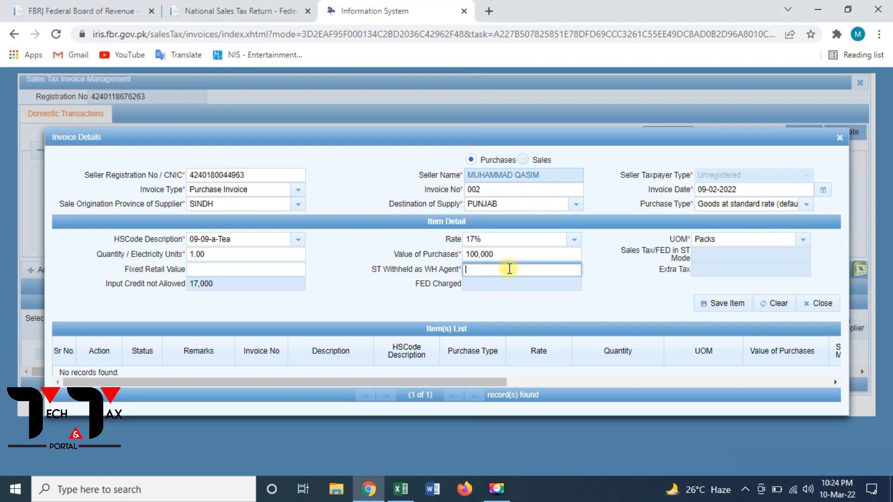
pyautogui.hotkey('alt', 'Tab')
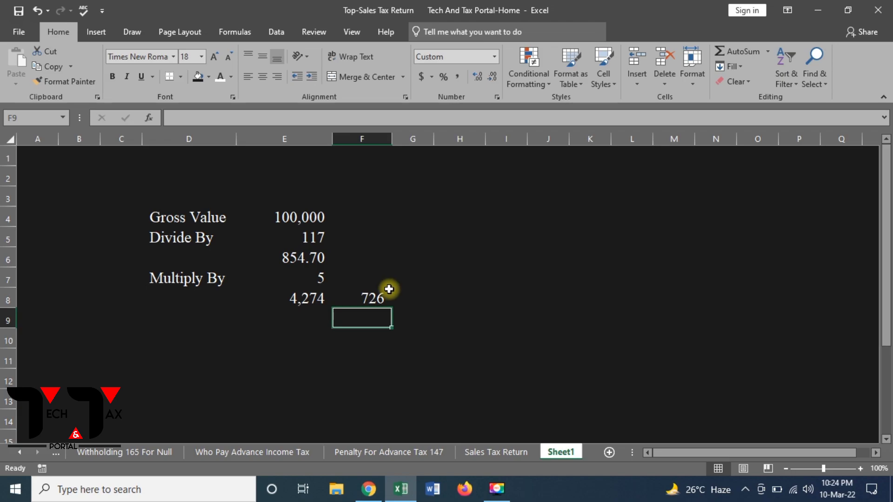
# Copy 4,274 from E8 into ST Withheld as WH Agent and save the tea item
pyautogui.click(314, 299)
pyautogui.hotkey('ctrl', 'c')
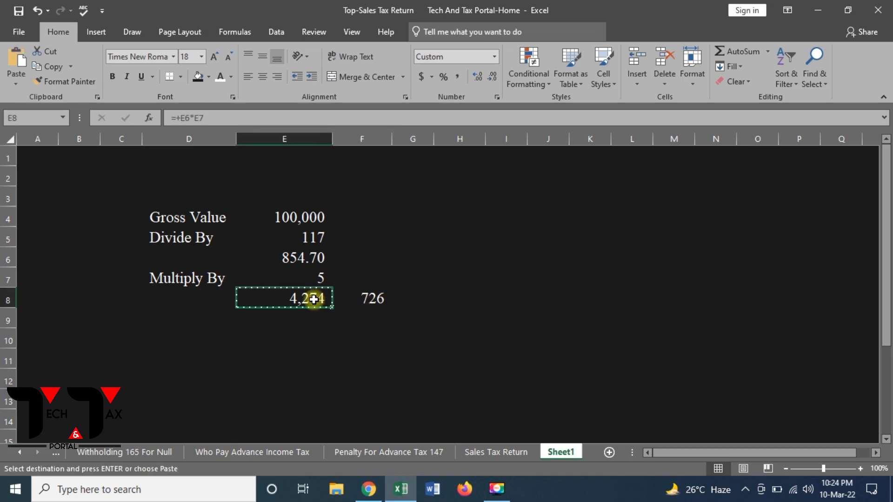
pyautogui.hotkey('alt', 'Tab')
pyautogui.hotkey('ctrl', 'v')
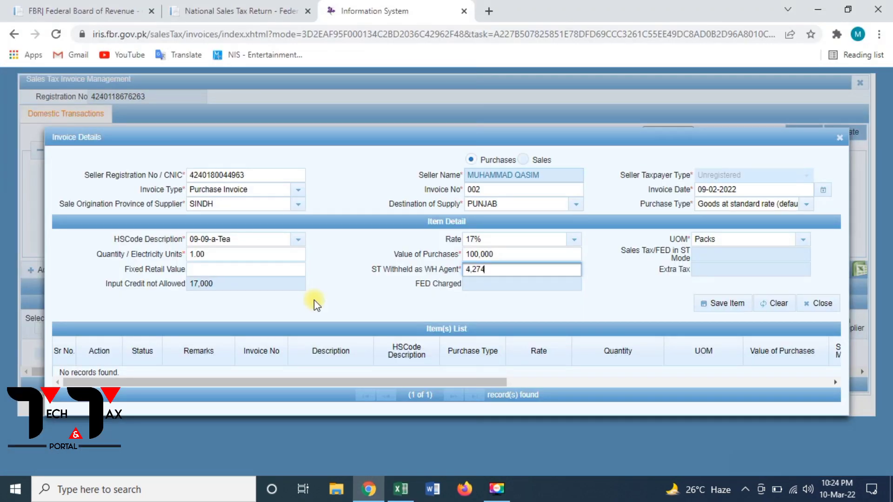
pyautogui.click(581, 289)
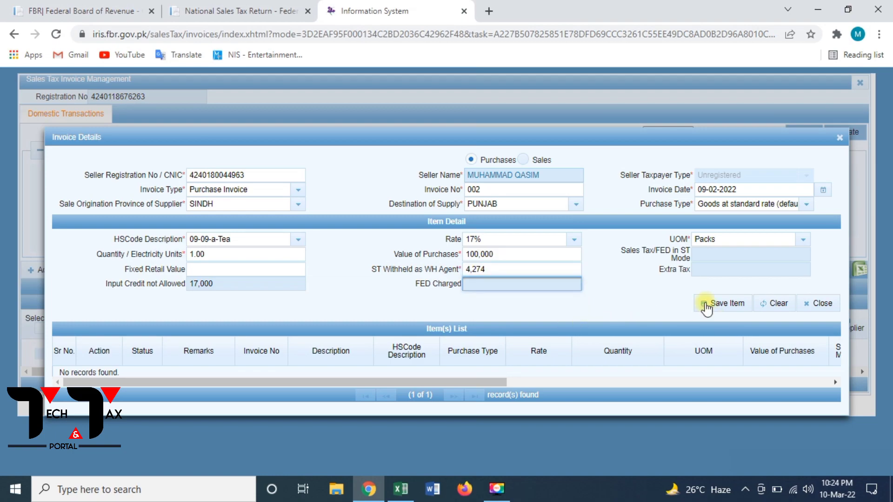
pyautogui.click(731, 304)
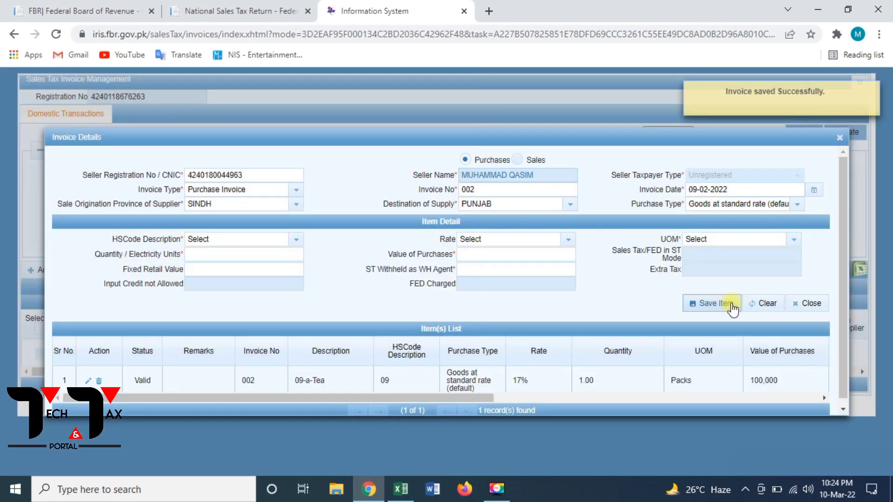
pyautogui.click(844, 409)
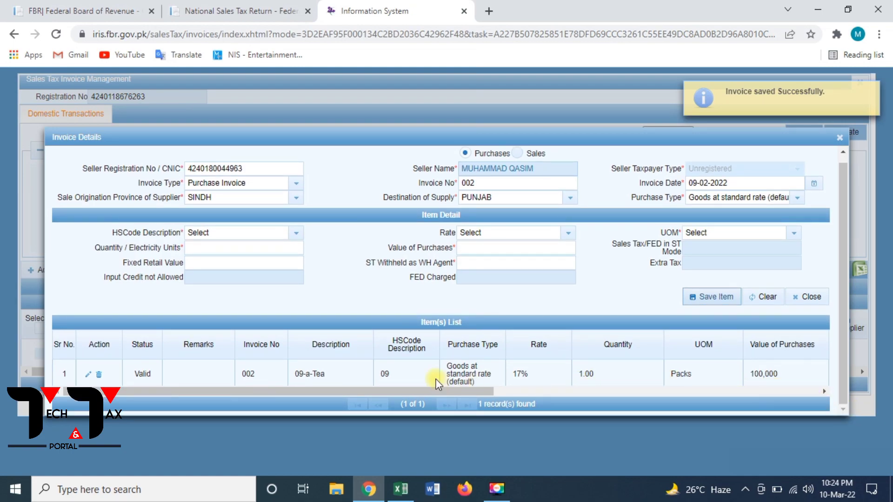
pyautogui.moveTo(829, 392); pyautogui.dragTo(830, 393)
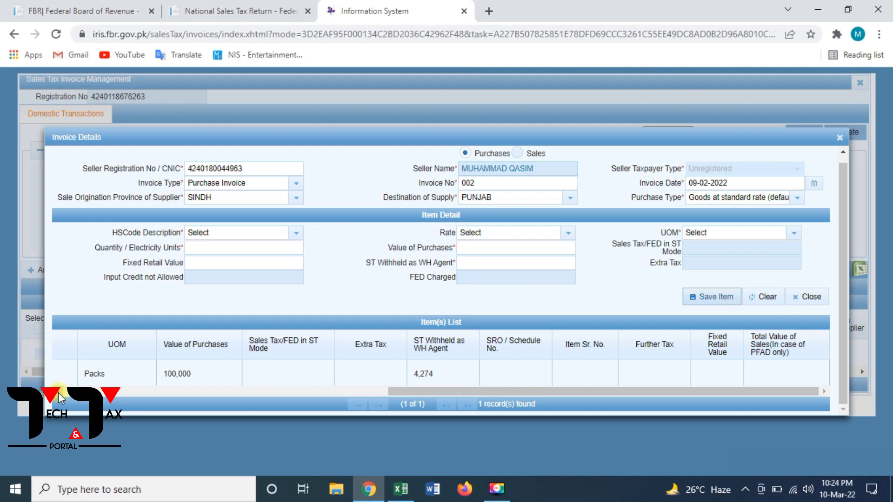
# Enter 17 in E10 below the Excel workings
pyautogui.hotkey('alt', 'Tab')
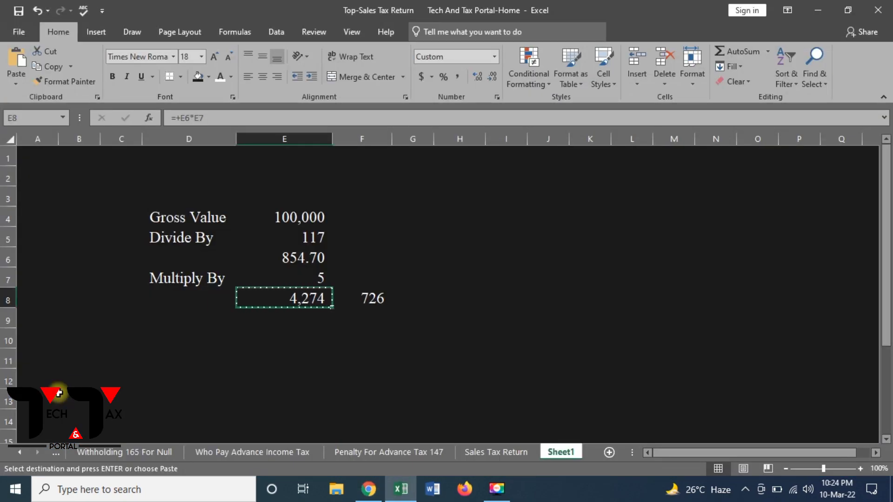
pyautogui.press('Down')
pyautogui.press('Down')
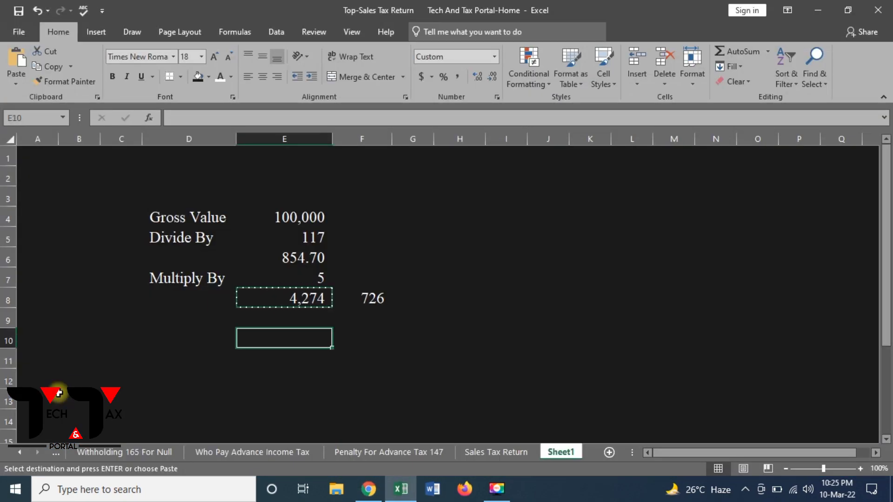
pyautogui.write('17')
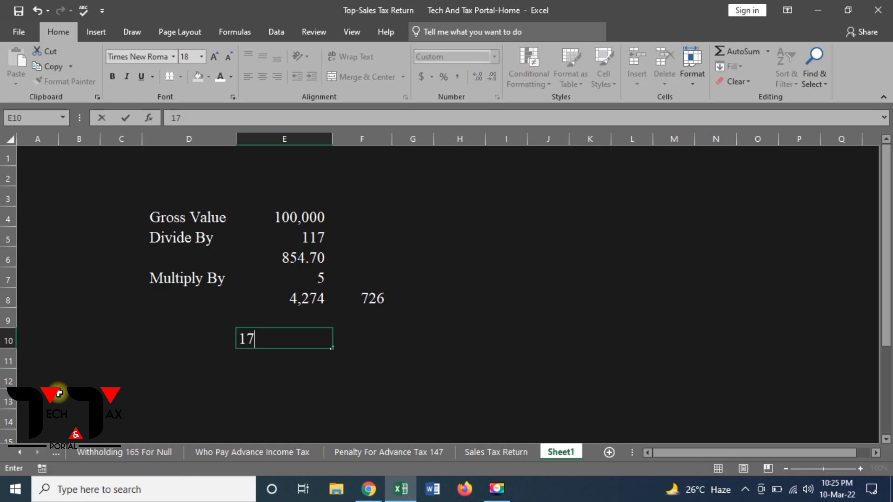
pyautogui.press('Return')
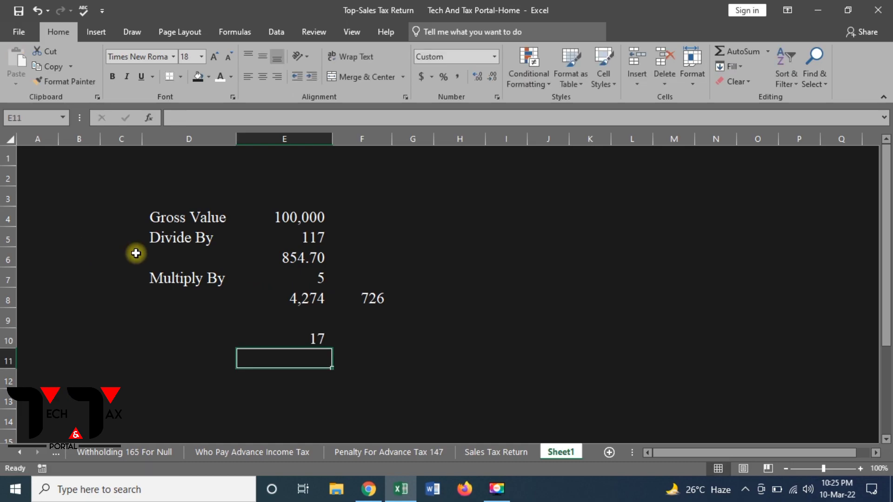
pyautogui.click(315, 219)
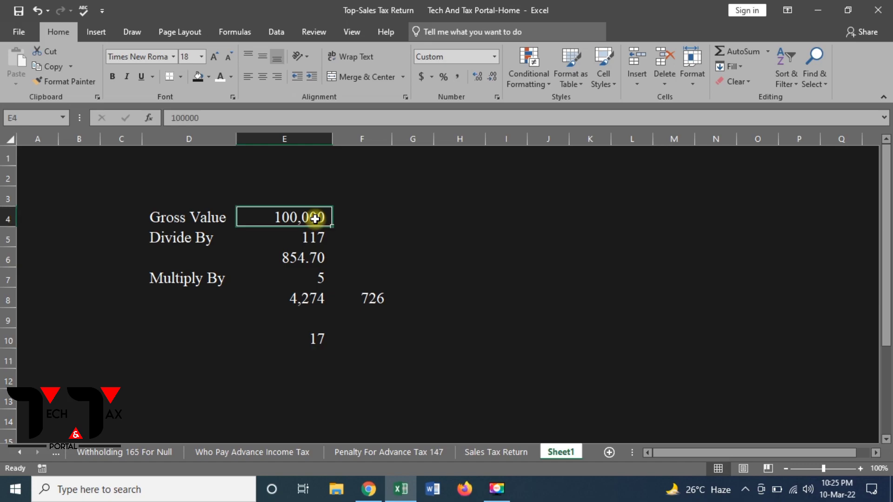
pyautogui.click(317, 339)
pyautogui.click(324, 358)
# Put the total =E10+E11 in E12, re-entering it so it shows 22
pyautogui.press('Down')
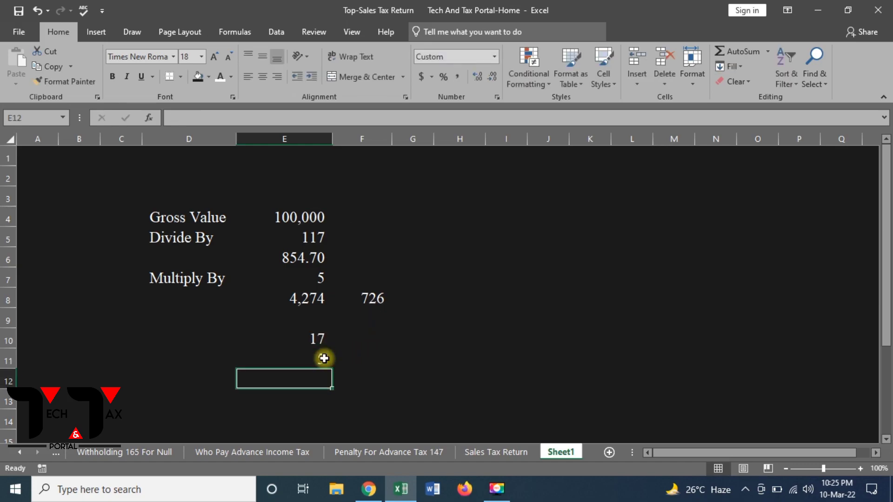
pyautogui.write('+')
pyautogui.press('Up')
pyautogui.press('Up')
pyautogui.write('+')
pyautogui.click(324, 358)
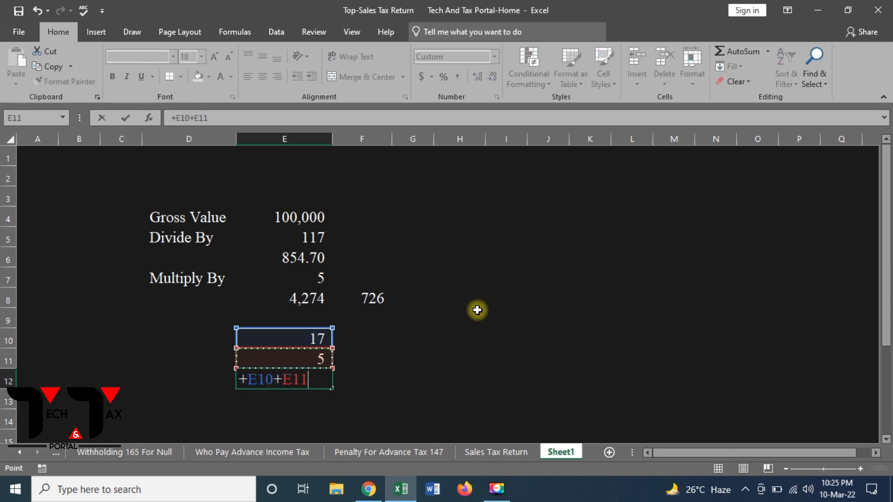
pyautogui.press('Return')
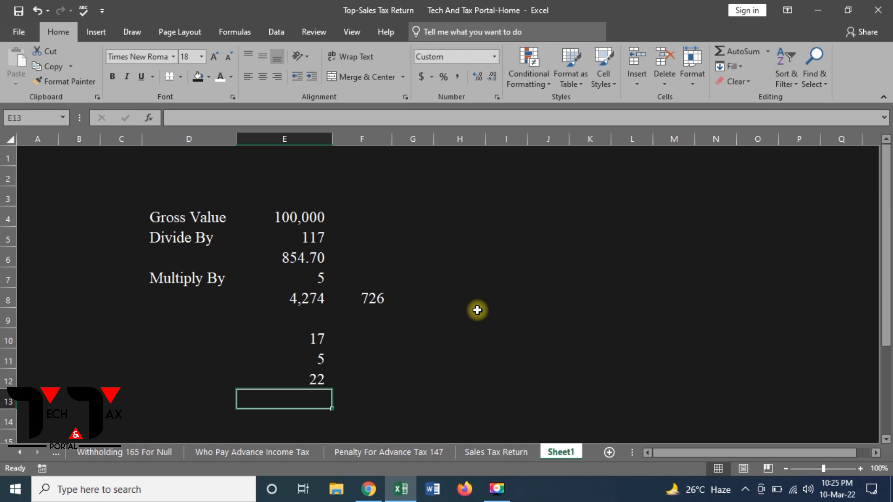
pyautogui.press('Up')
pyautogui.write('+')
pyautogui.press('Up')
pyautogui.press('Up')
pyautogui.write('+')
pyautogui.press('Up')
pyautogui.press('Return')
# Return to invoice 002 in the browser and bring the Item(s) List back to its first columns
pyautogui.hotkey('alt', 'Tab')
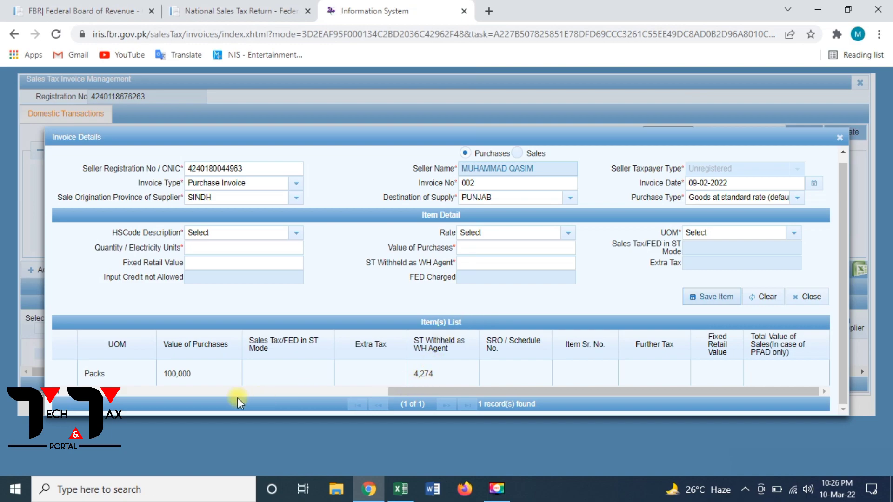
pyautogui.click(62, 395)
pyautogui.moveTo(62, 394); pyautogui.dragTo(61, 394)
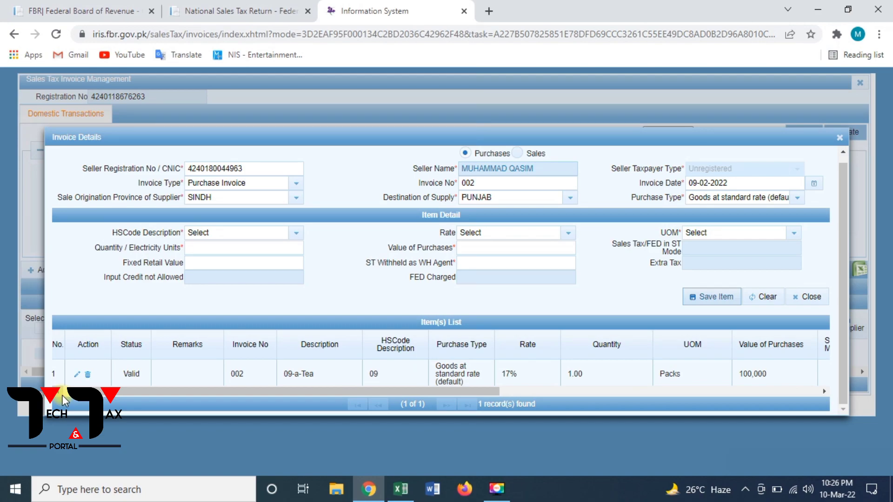